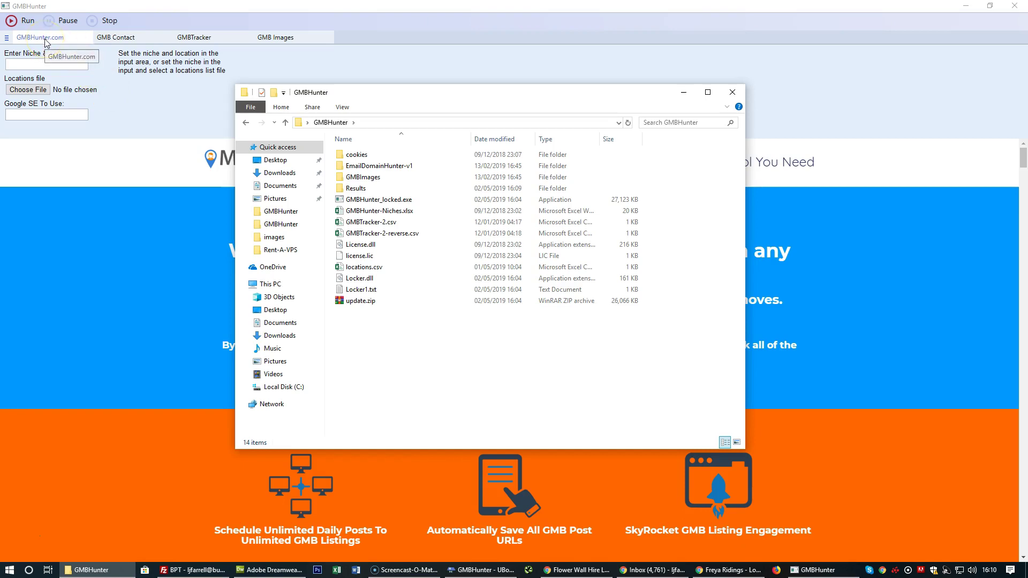
Step: Open locations.csv from the GMBHunter folder in Excel
click(369, 273)
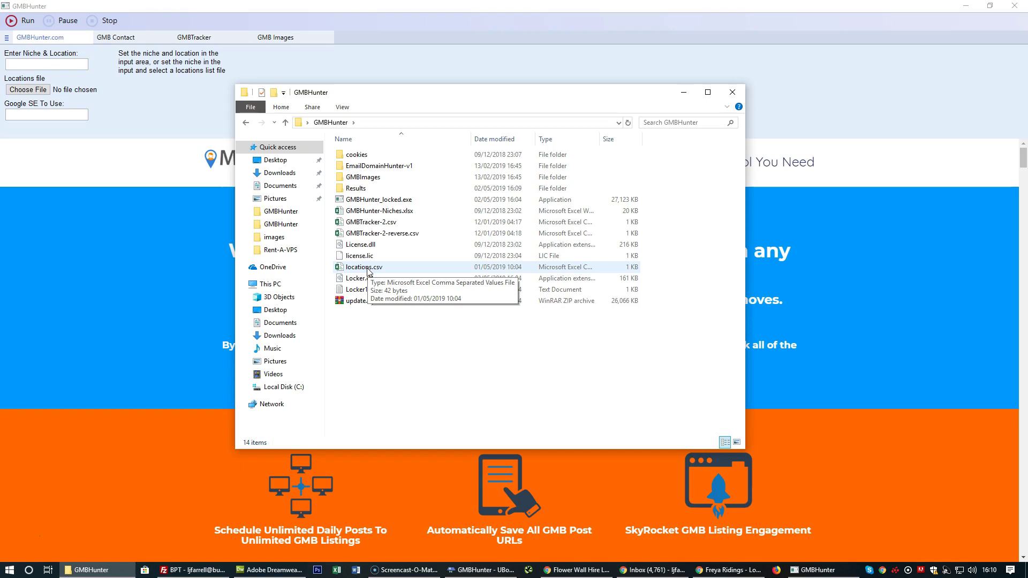
click(368, 377)
click(367, 291)
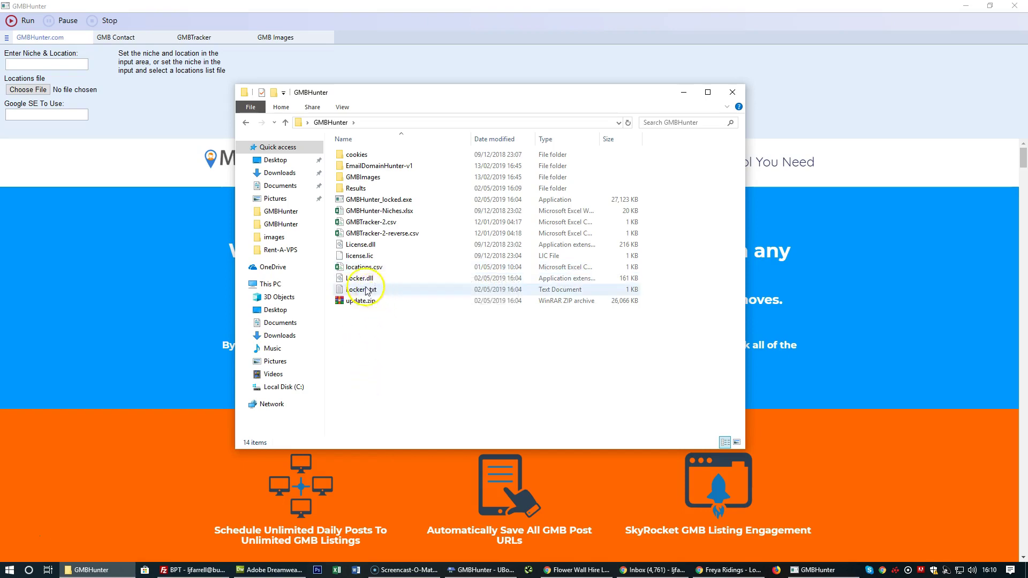
click(369, 269)
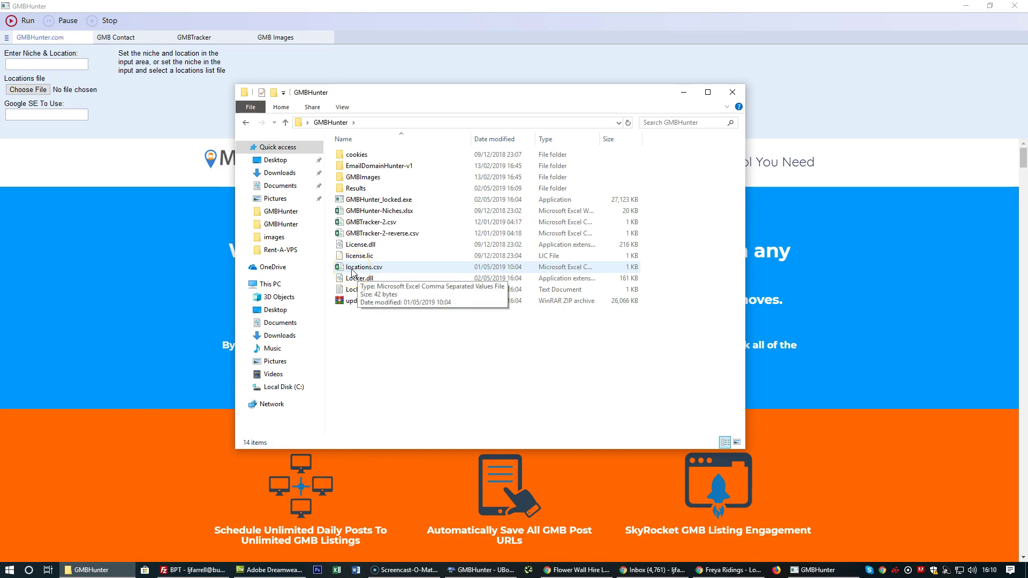
double_click(352, 271)
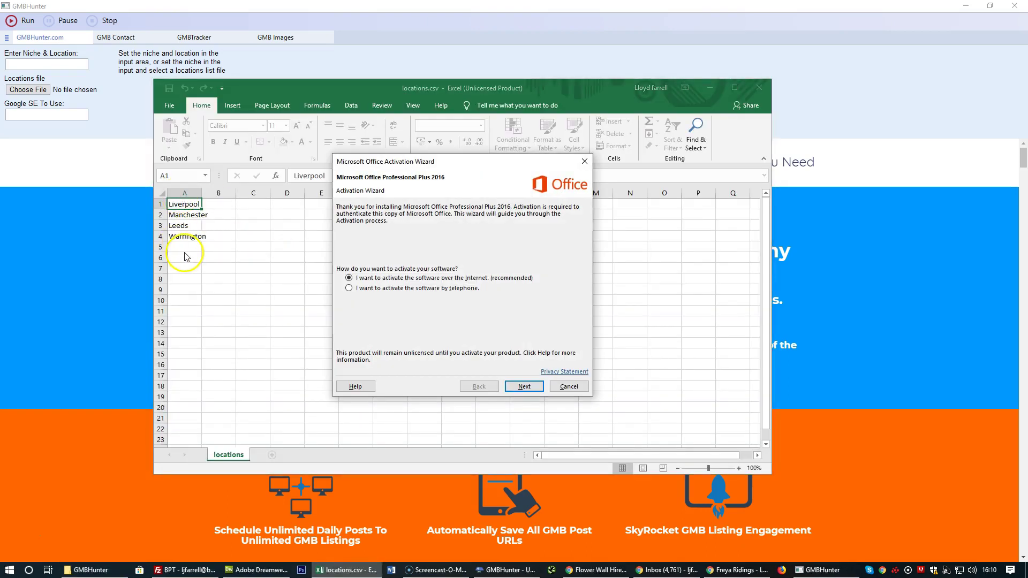
Step: Dismiss the activation prompt, review the four cities in A1:A4, and close Excel
click(585, 161)
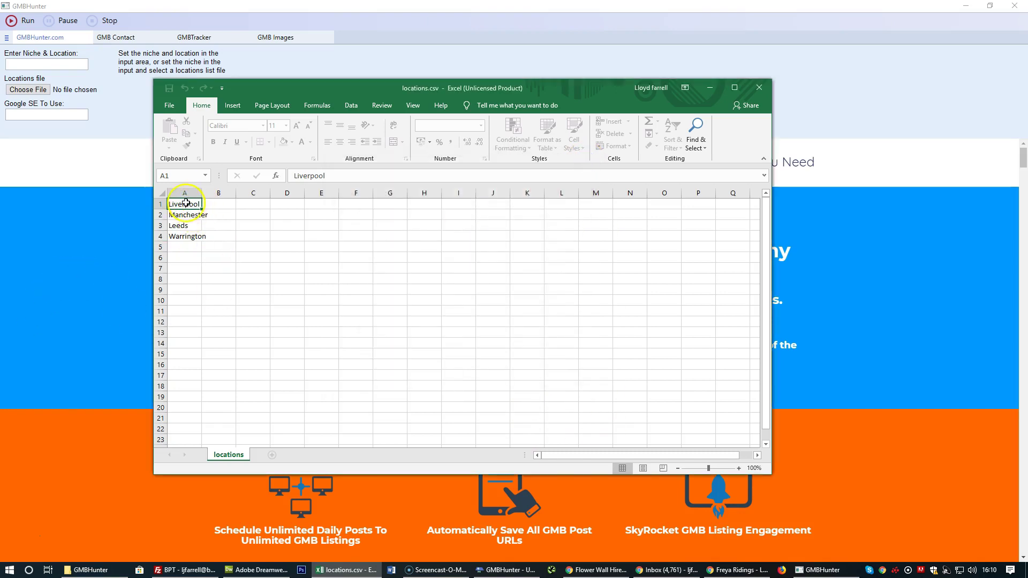
drag(184, 203, 184, 227)
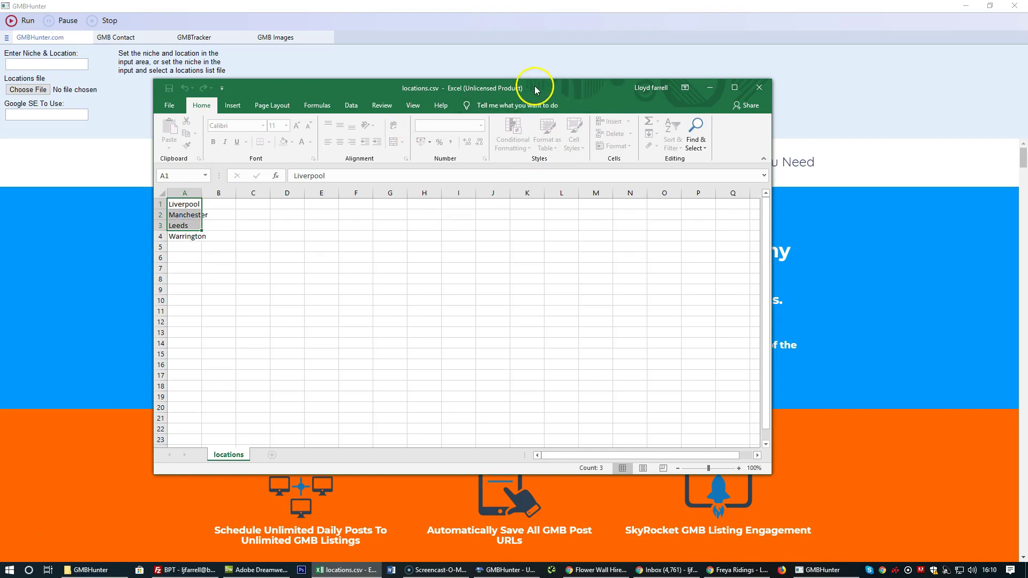
drag(543, 88, 599, 106)
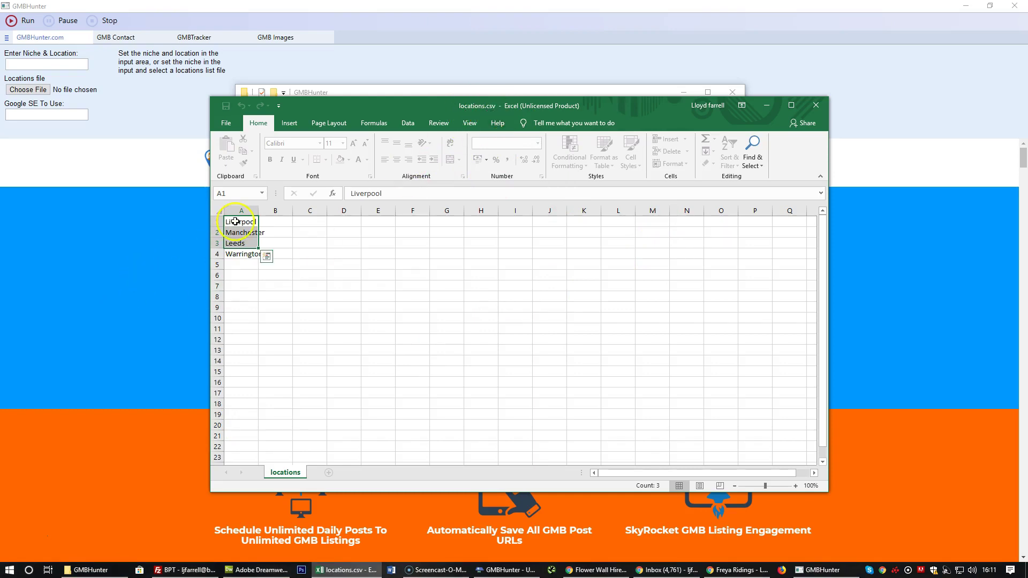
click(817, 107)
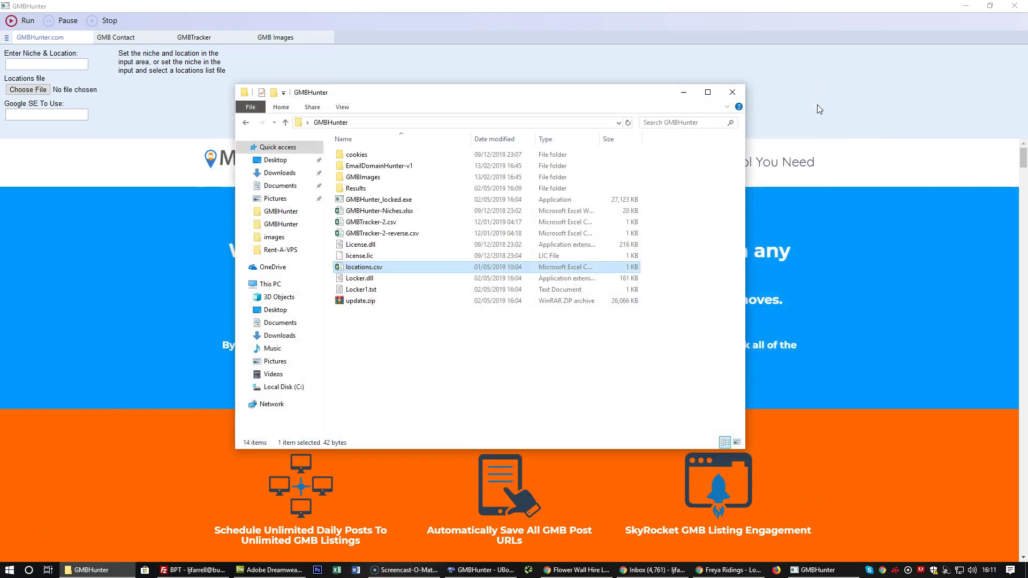
Step: Enter 'roofing companies in' as GMBHunter's niche and location
click(362, 267)
drag(440, 97, 534, 95)
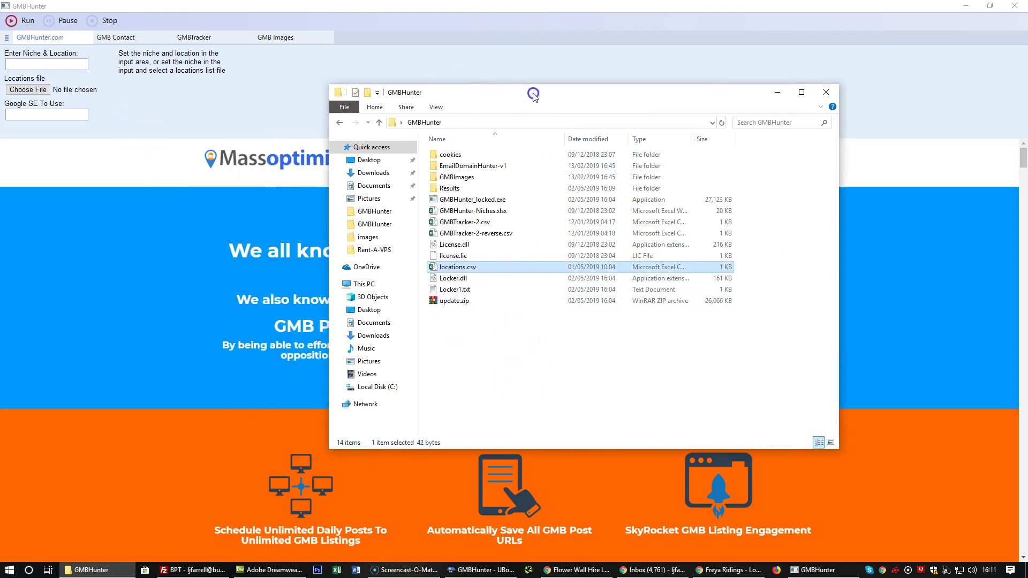
click(27, 62)
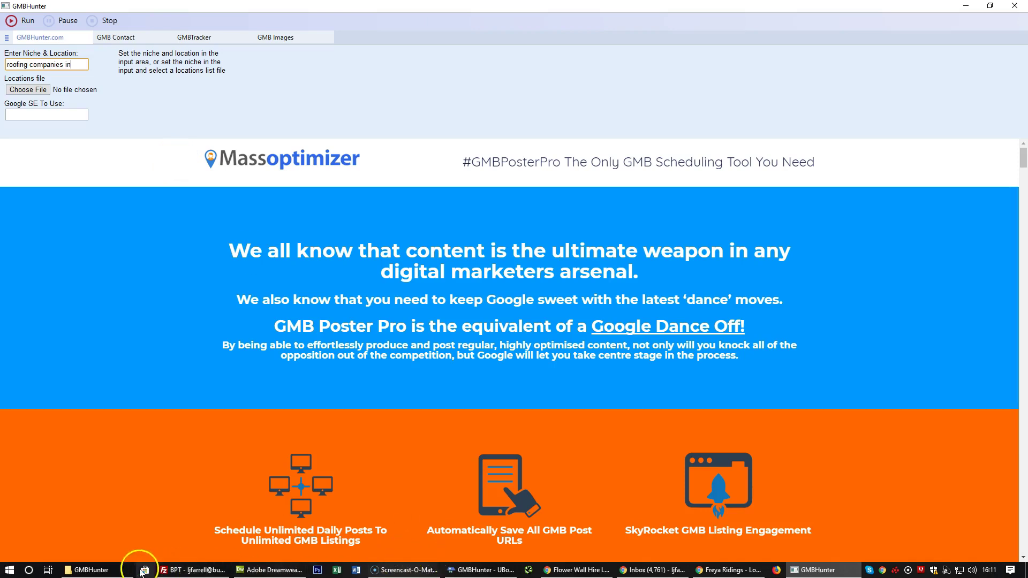
Step: Reopen locations.csv in Excel, dismiss the activation prompt, and close it again
click(91, 570)
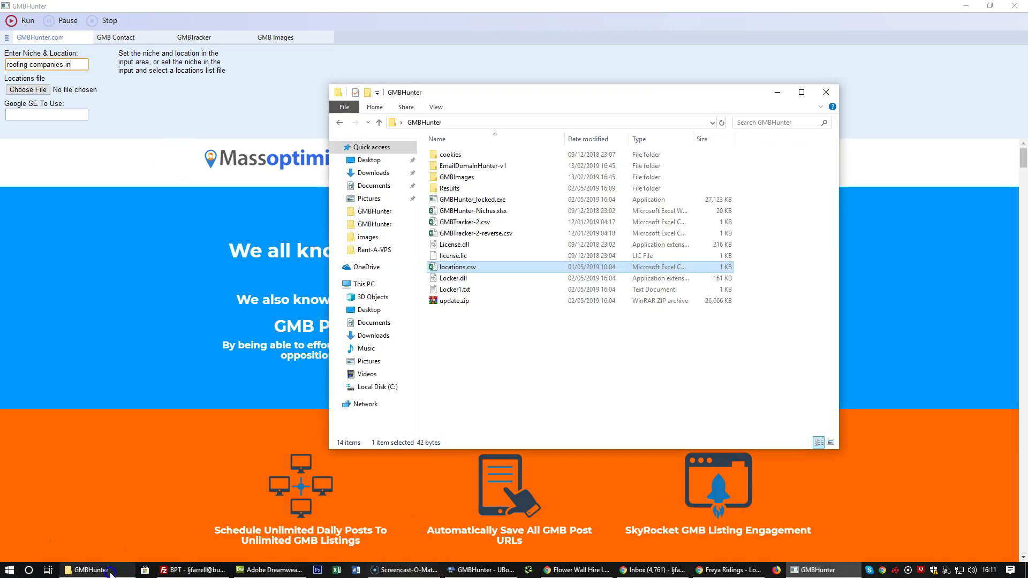
double_click(447, 268)
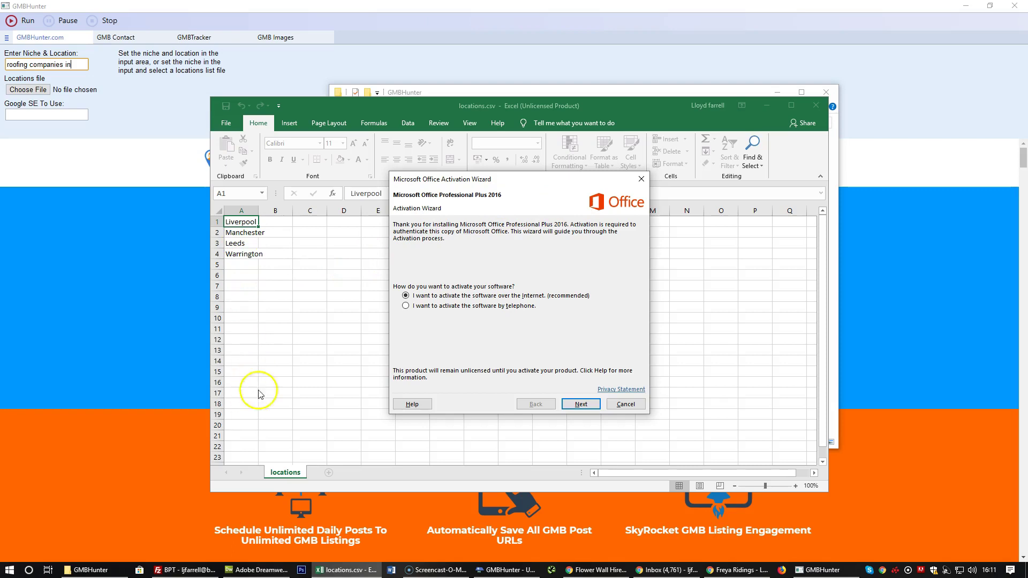
click(643, 181)
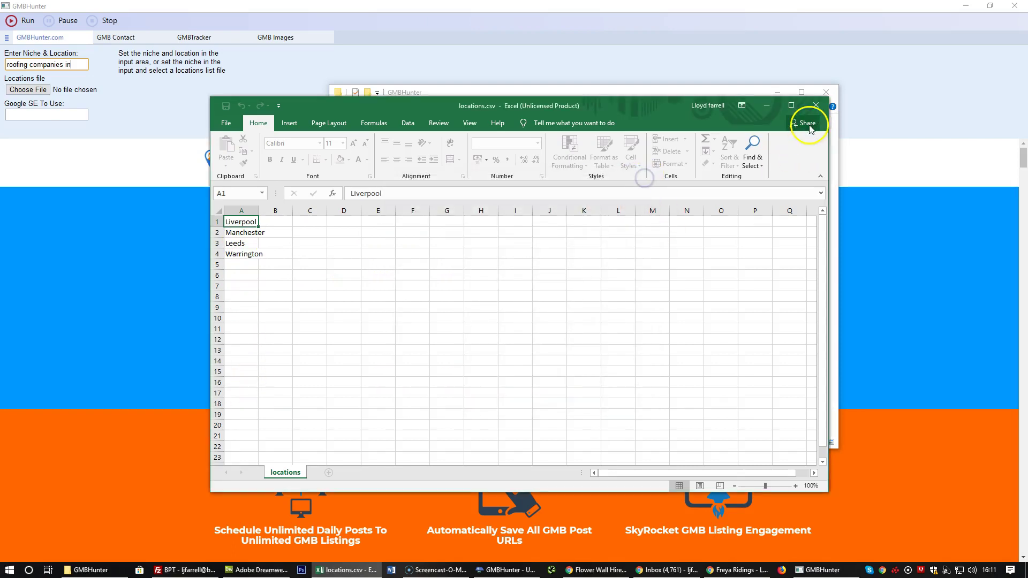
click(815, 105)
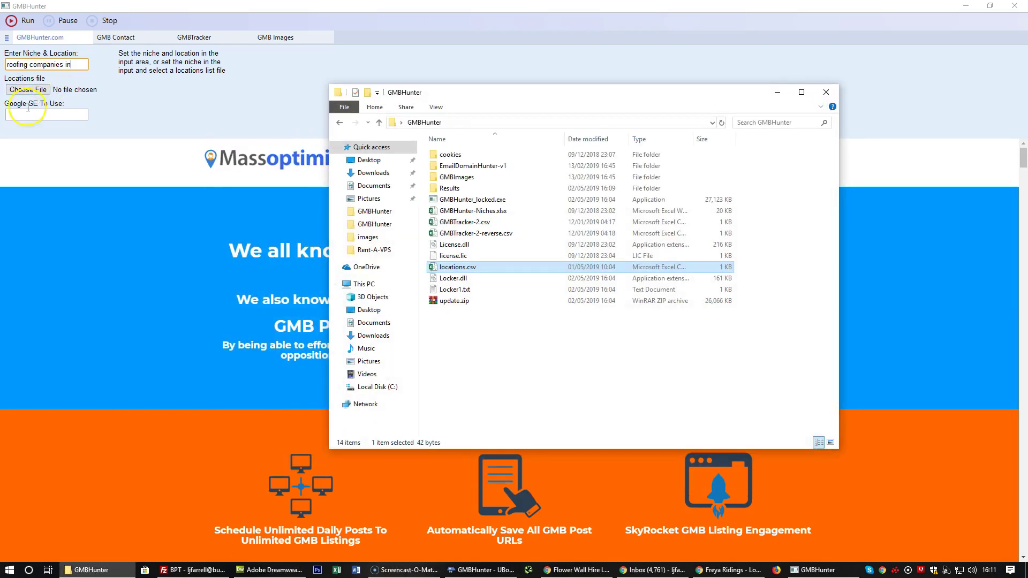
Step: Load locations.csv as GMBHunter's locations list file
click(26, 90)
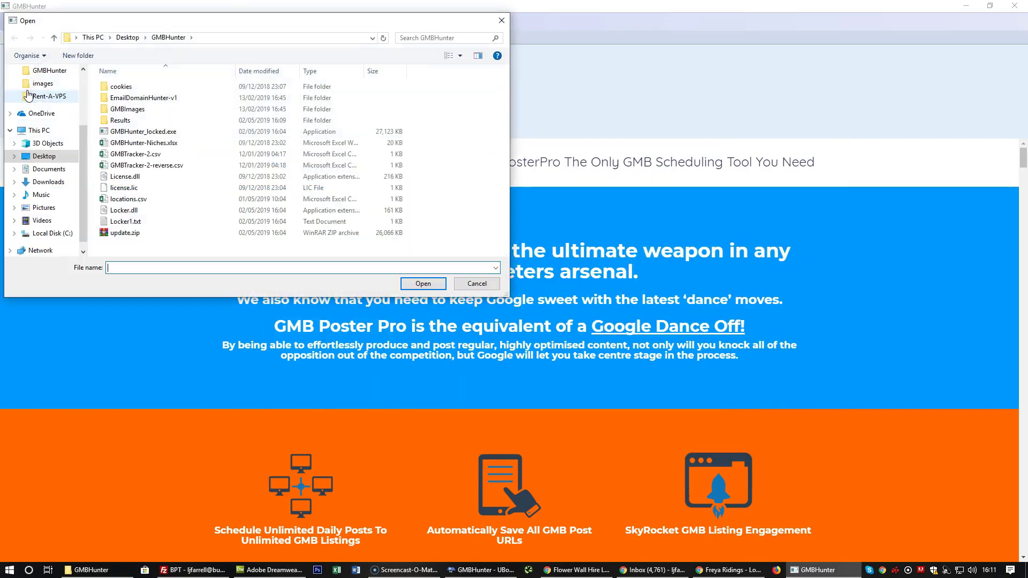
click(118, 200)
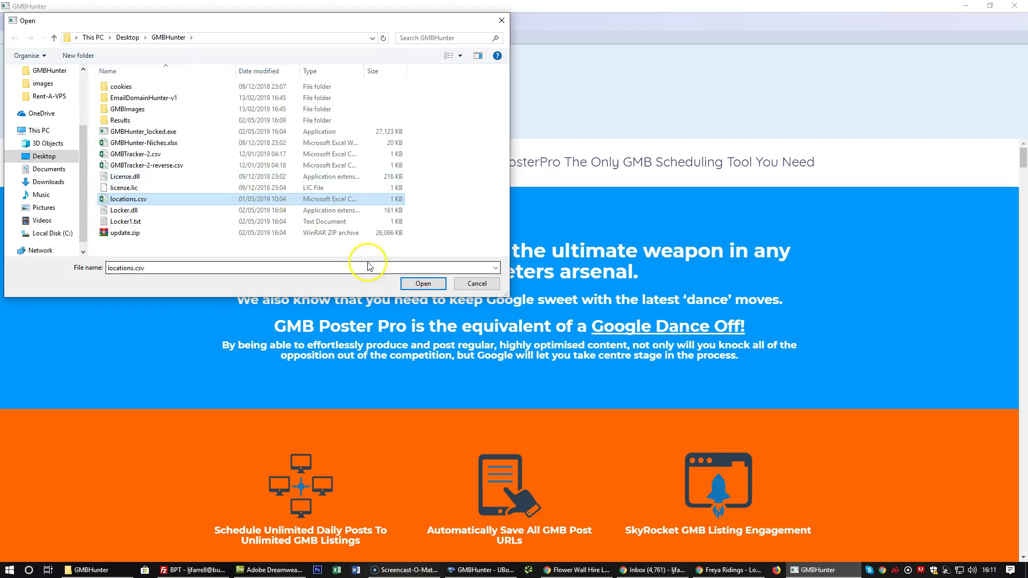
click(423, 283)
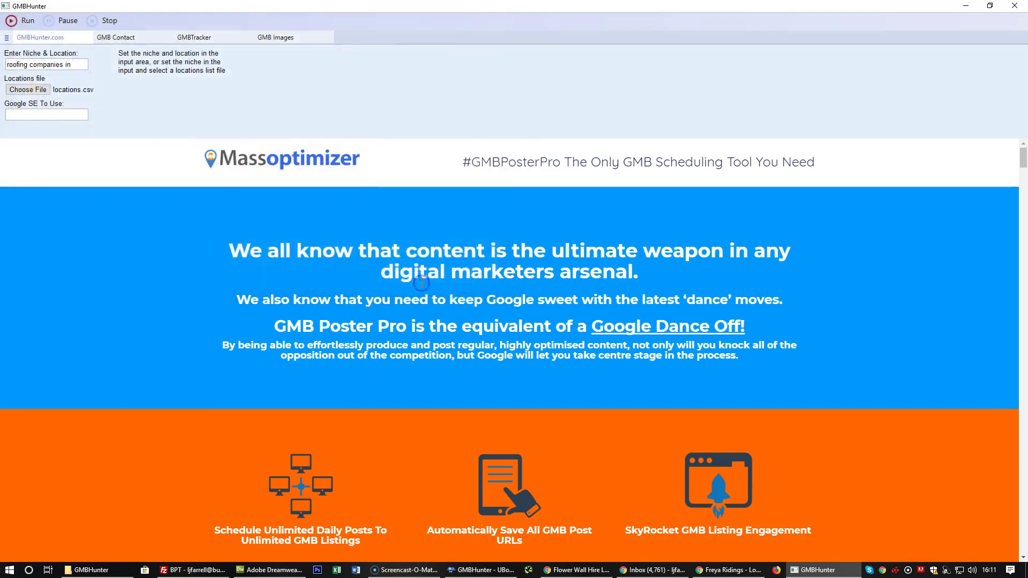
Step: Set google.co.uk as the search engine and start the batch scrape
click(39, 114)
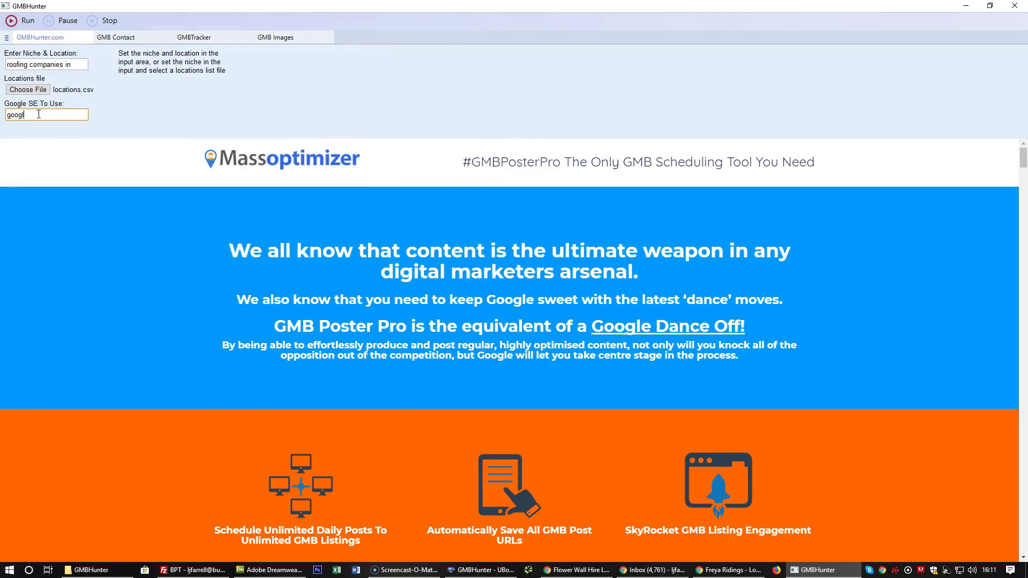
text(google.co.uk)
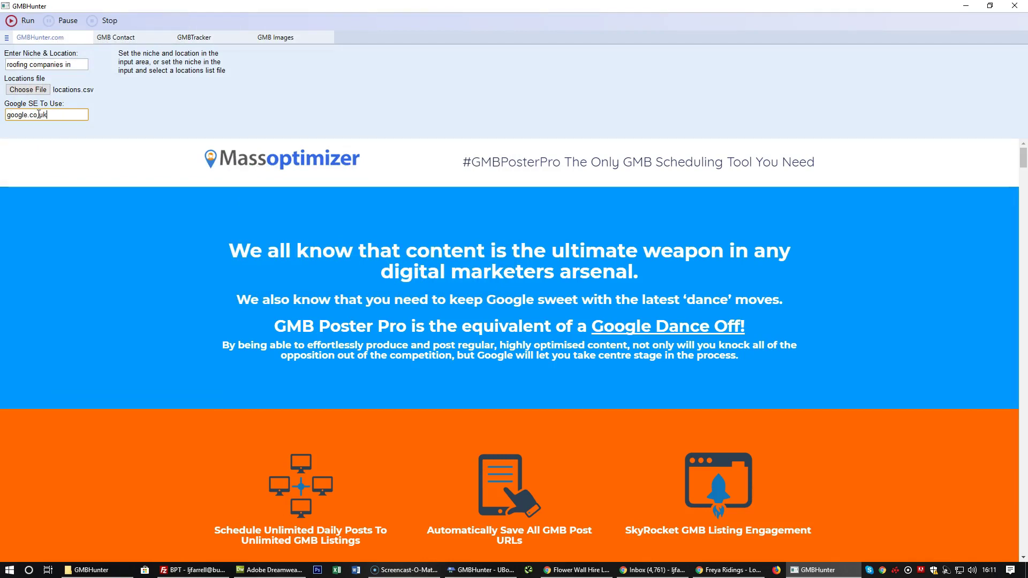
click(145, 105)
triple_click(77, 66)
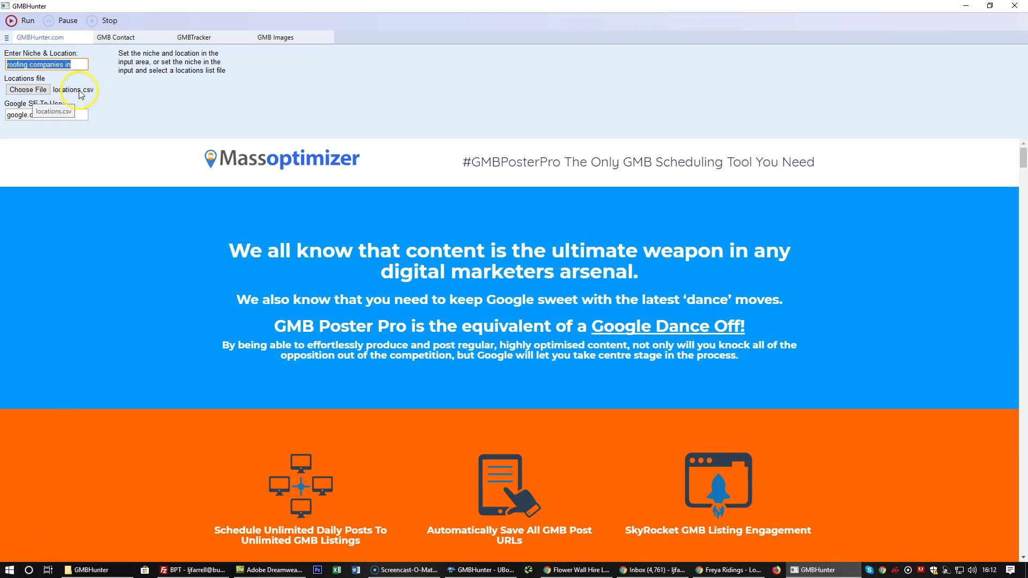
click(49, 114)
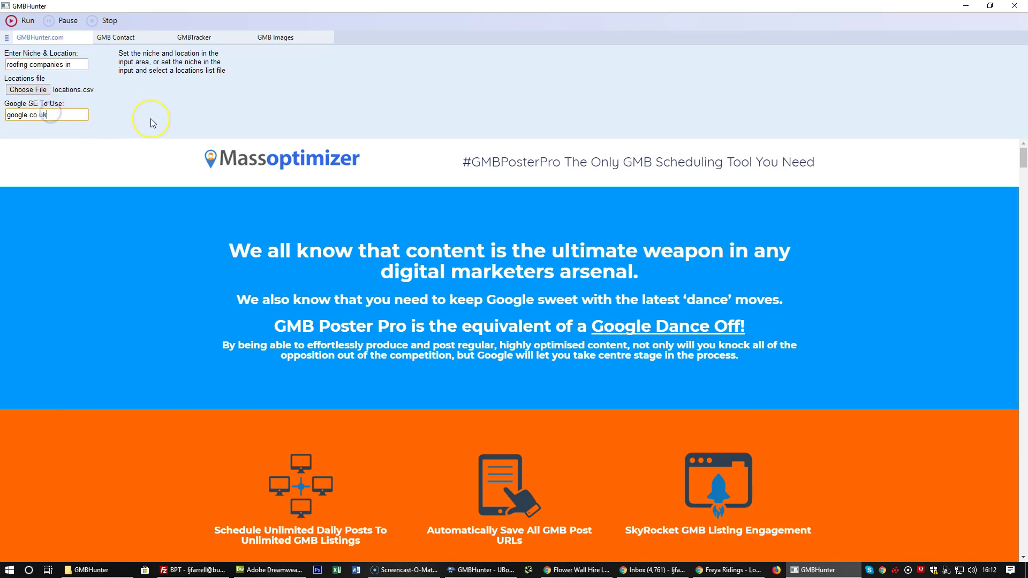
click(12, 20)
Step: Open the GMBHunter Results folder and run the roofing companies scrape for all four cities
click(104, 569)
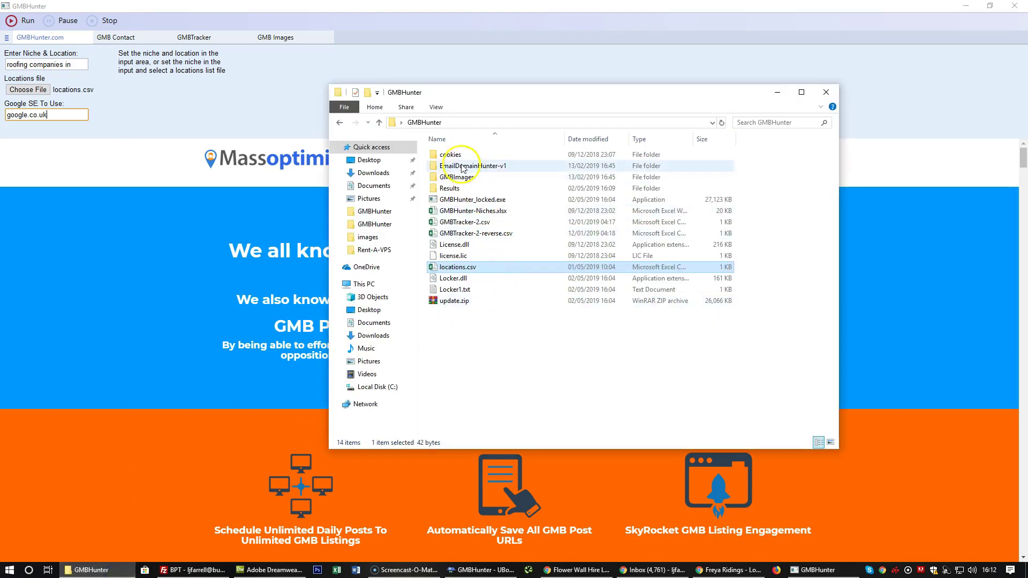
double_click(455, 188)
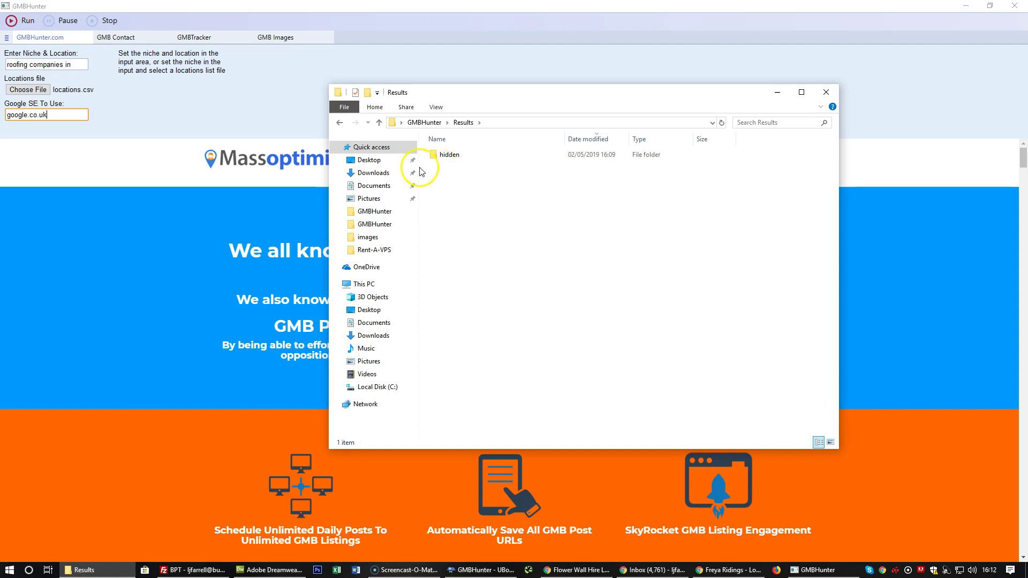
click(14, 24)
click(92, 569)
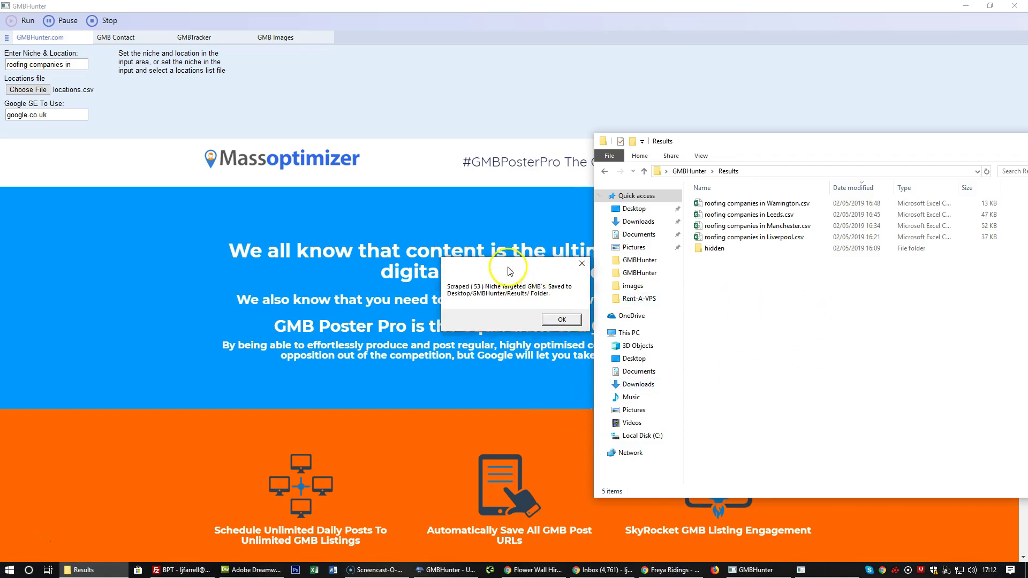
Step: Dismiss GMBHunter's scrape-complete message
drag(510, 272, 492, 258)
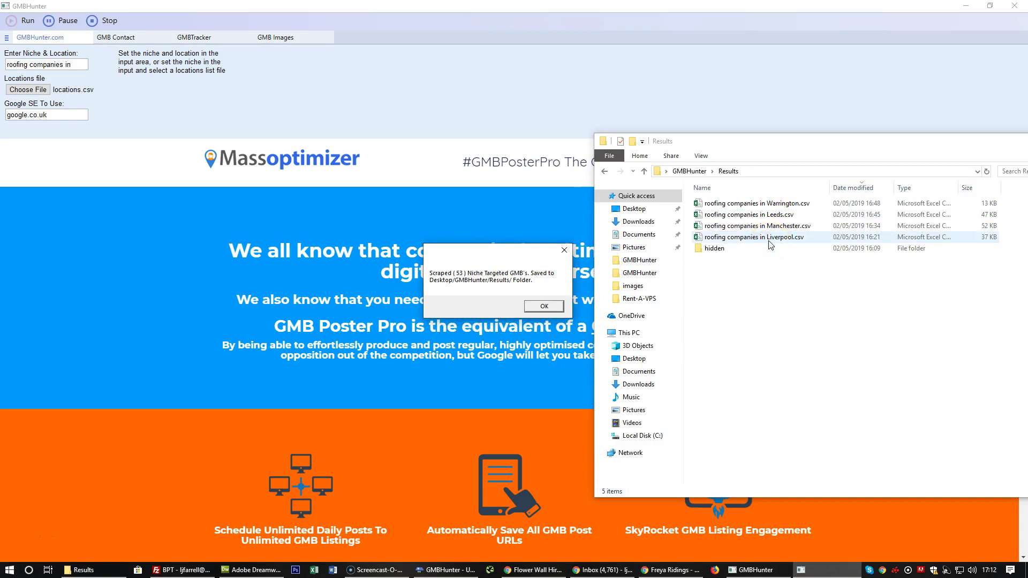
click(753, 291)
click(545, 308)
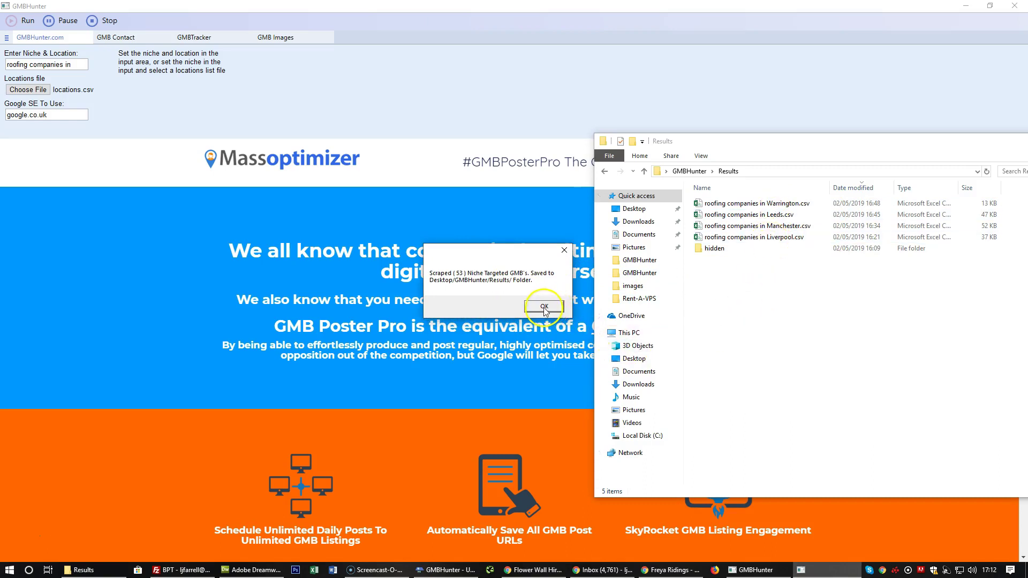
Step: Sort the Results folder by Date modified, newest first
click(785, 347)
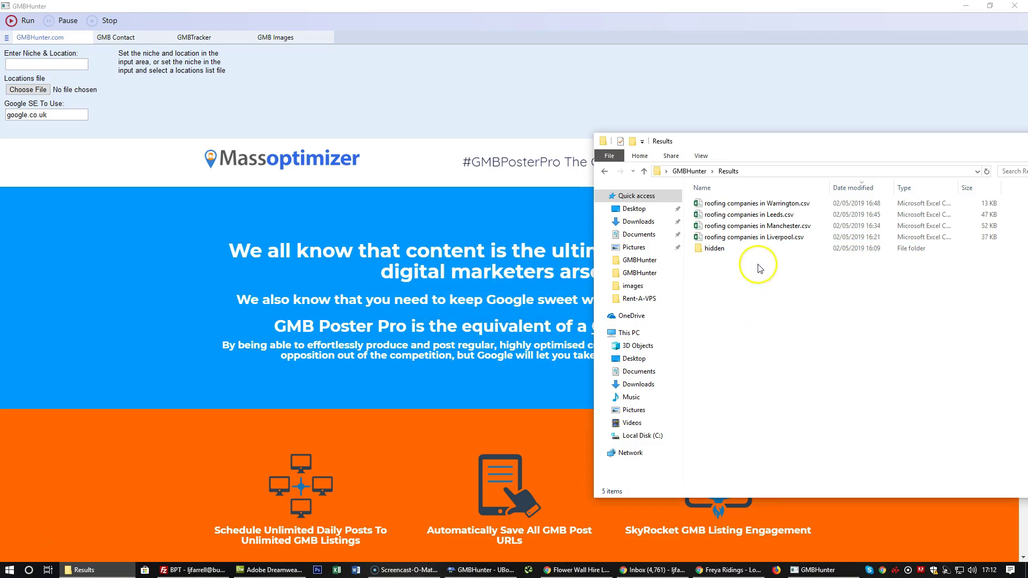
click(836, 214)
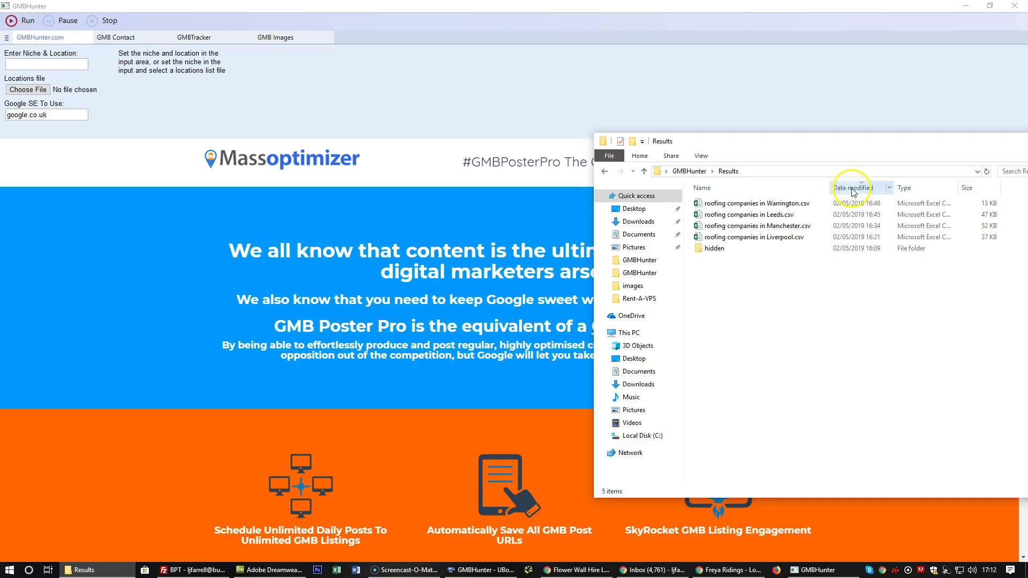
click(845, 188)
click(844, 188)
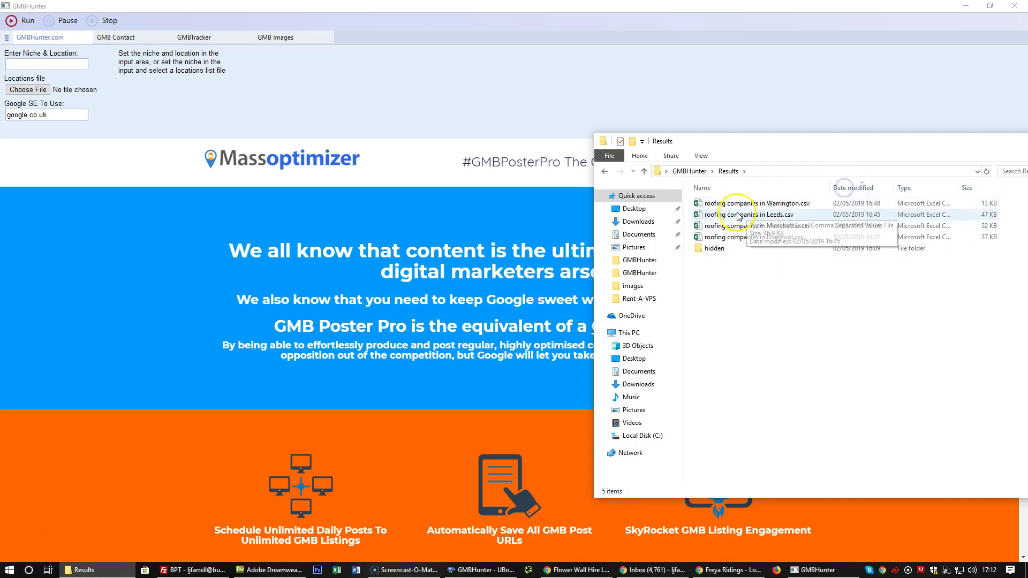
Step: Open roofing companies in Liverpool.csv in Excel and scroll through the scraped businesses
click(728, 238)
double_click(728, 238)
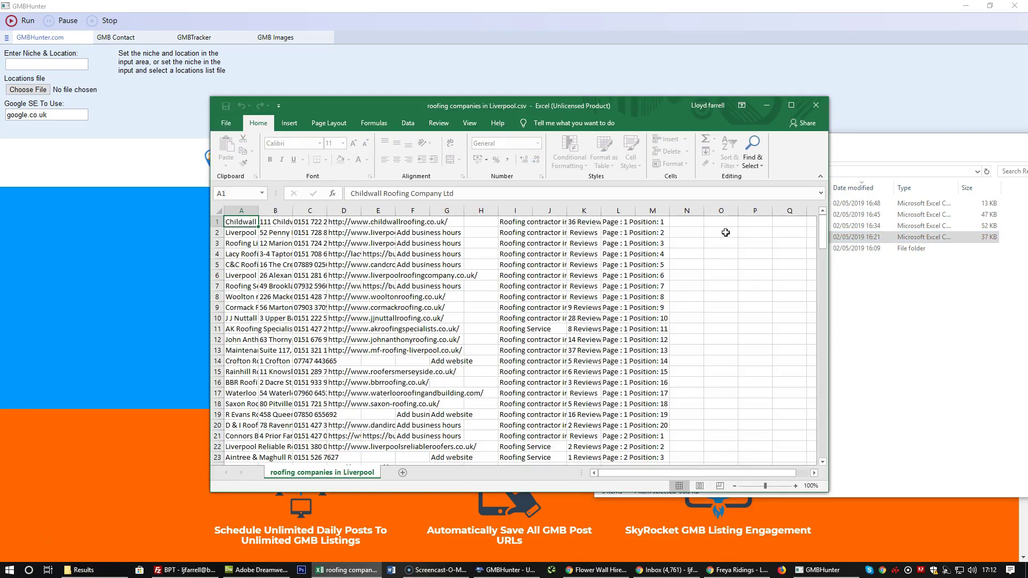
click(641, 180)
drag(822, 236, 823, 459)
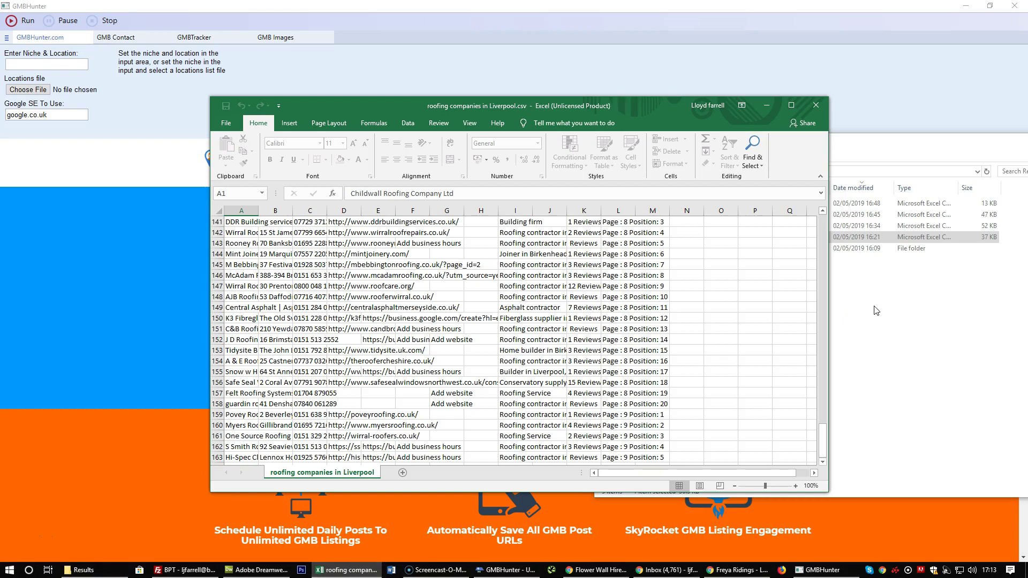
click(861, 226)
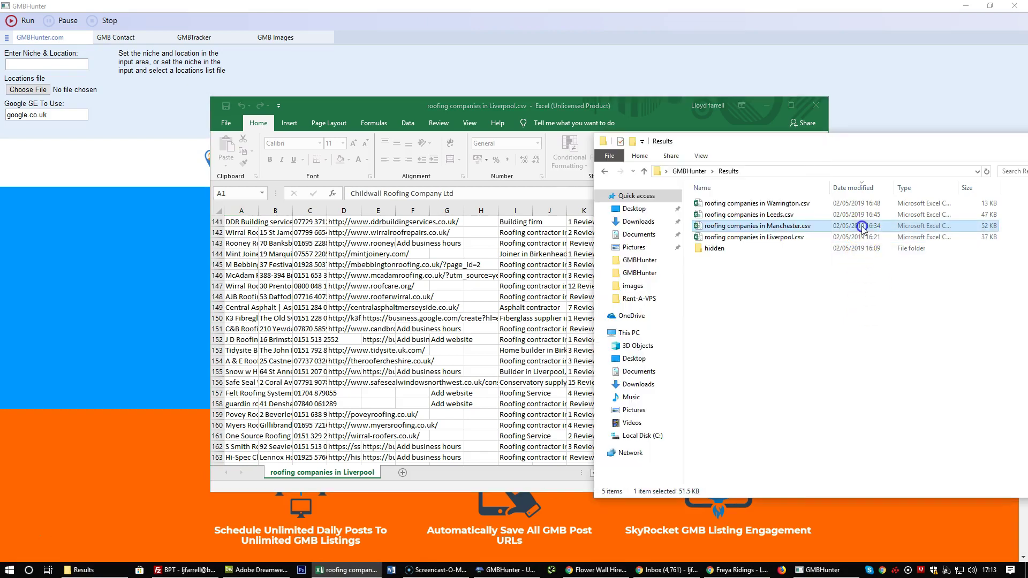
Step: Open the Manchester roofing companies CSV in Excel and scroll through its rows
double_click(698, 226)
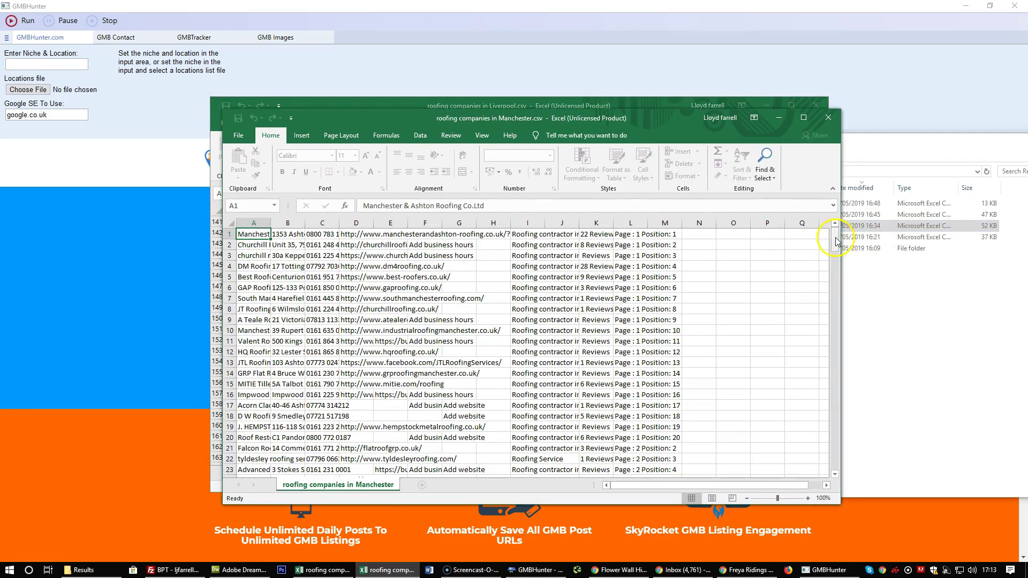
drag(836, 237, 833, 473)
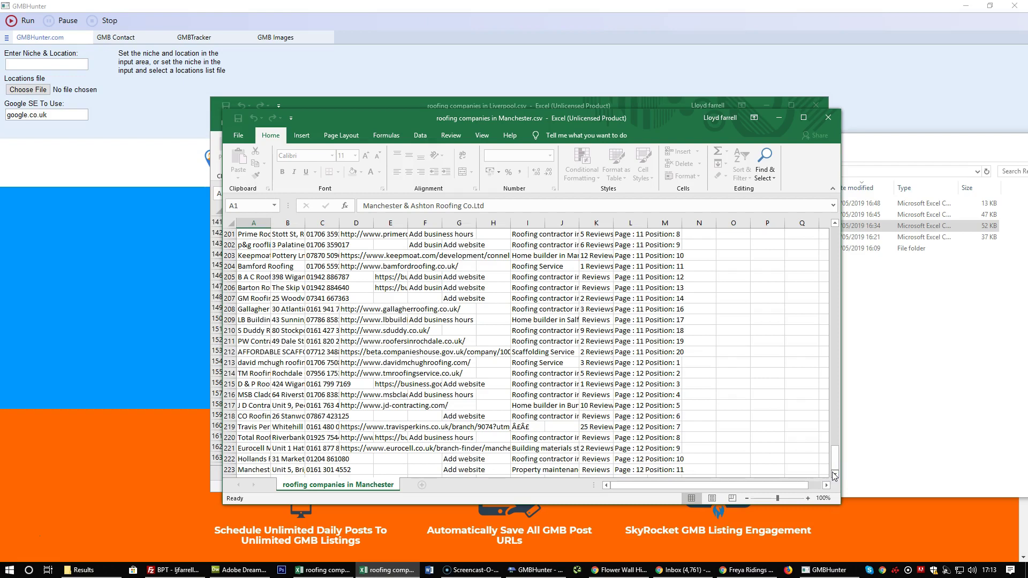
click(873, 214)
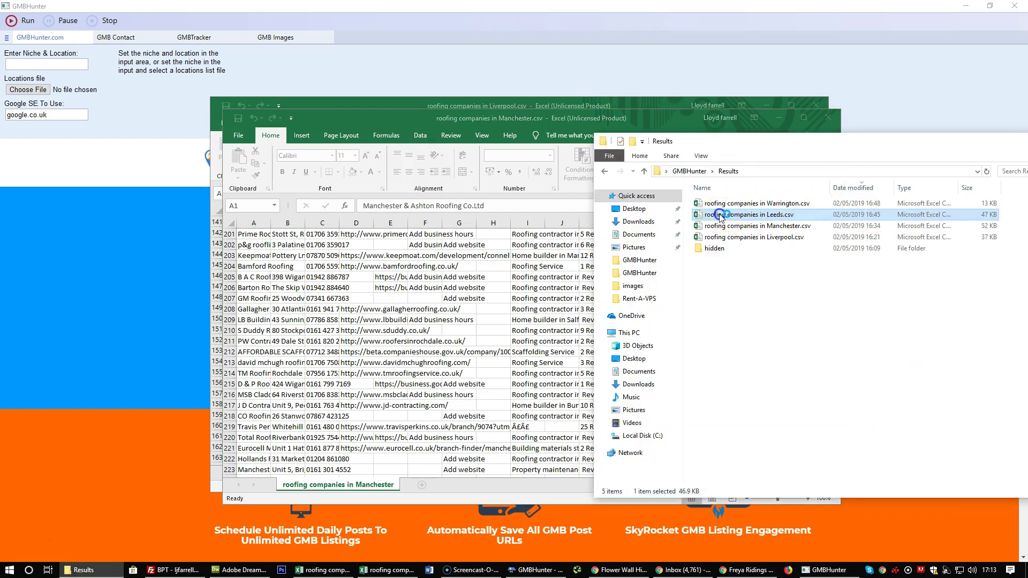
Step: Open the Leeds roofing companies CSV and scroll through its roughly 200 businesses
double_click(706, 214)
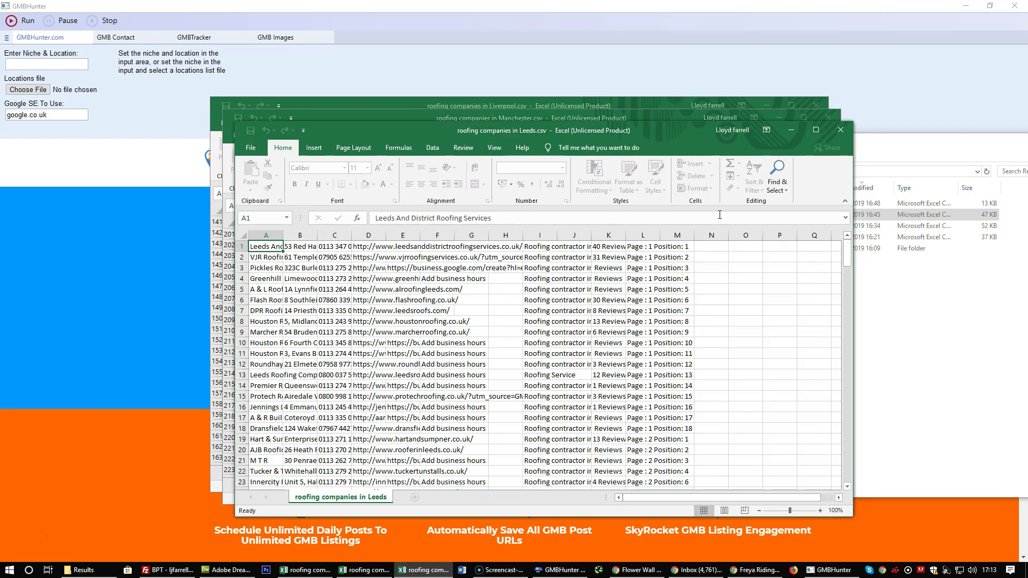
drag(848, 249, 833, 478)
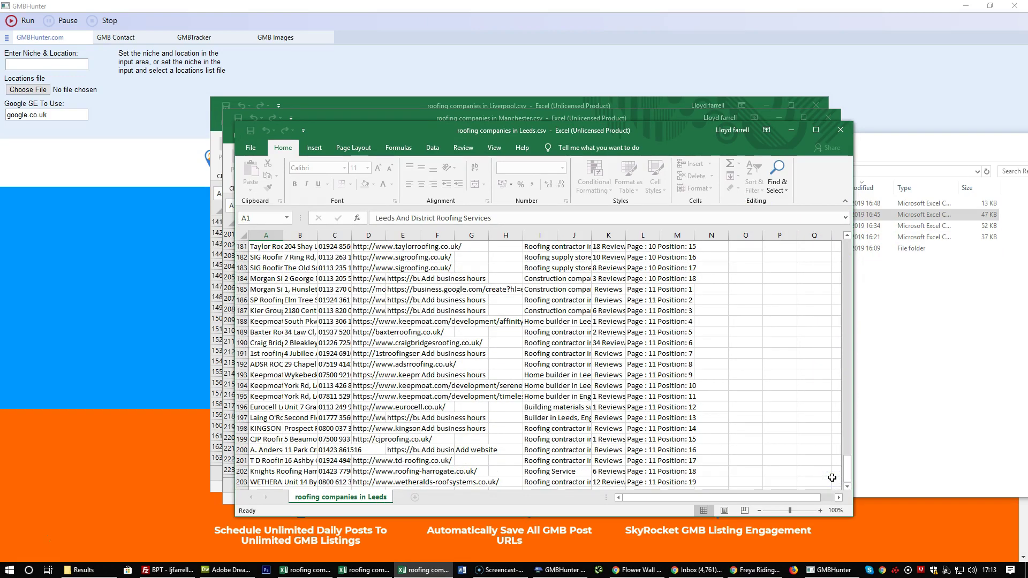
click(889, 292)
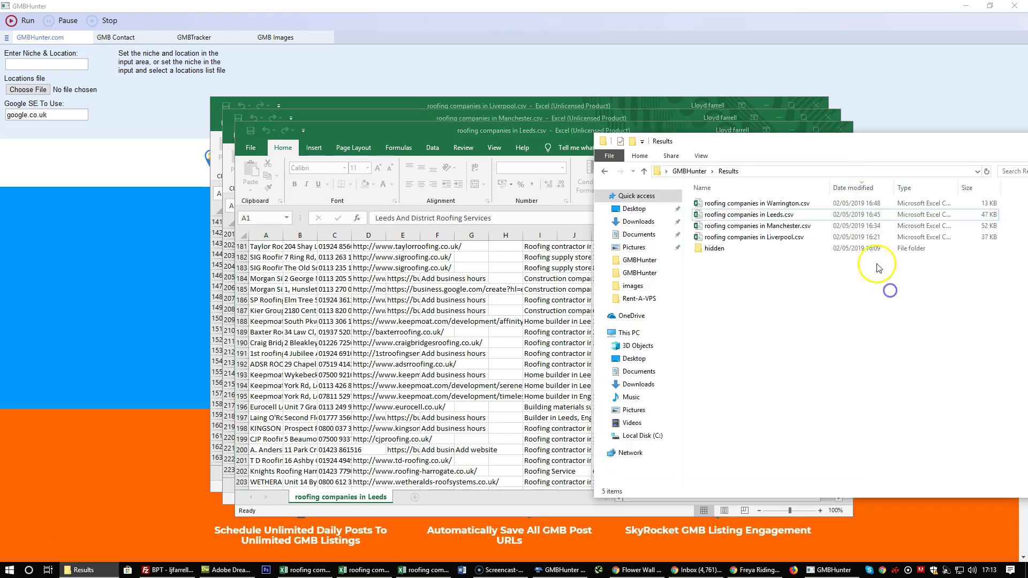
click(790, 205)
click(789, 345)
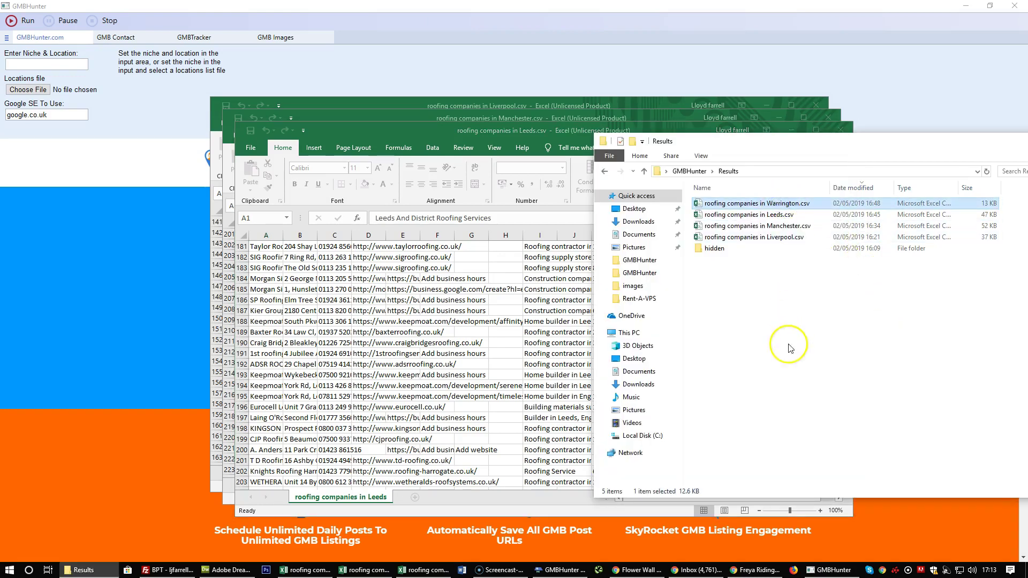
Step: Open roofing companies in Warrington.csv in Excel and scroll through its rows
double_click(712, 204)
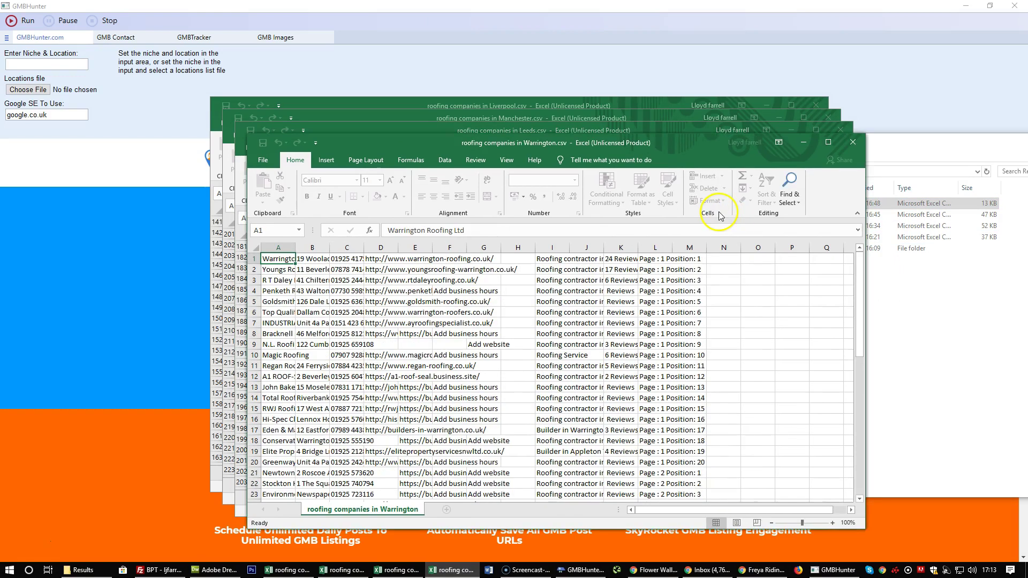
drag(857, 271, 860, 458)
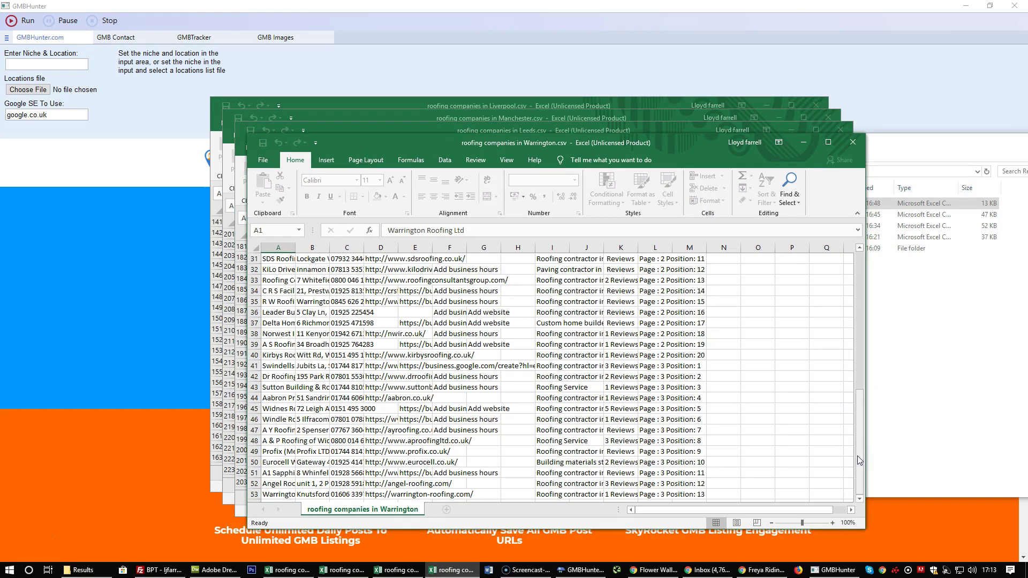